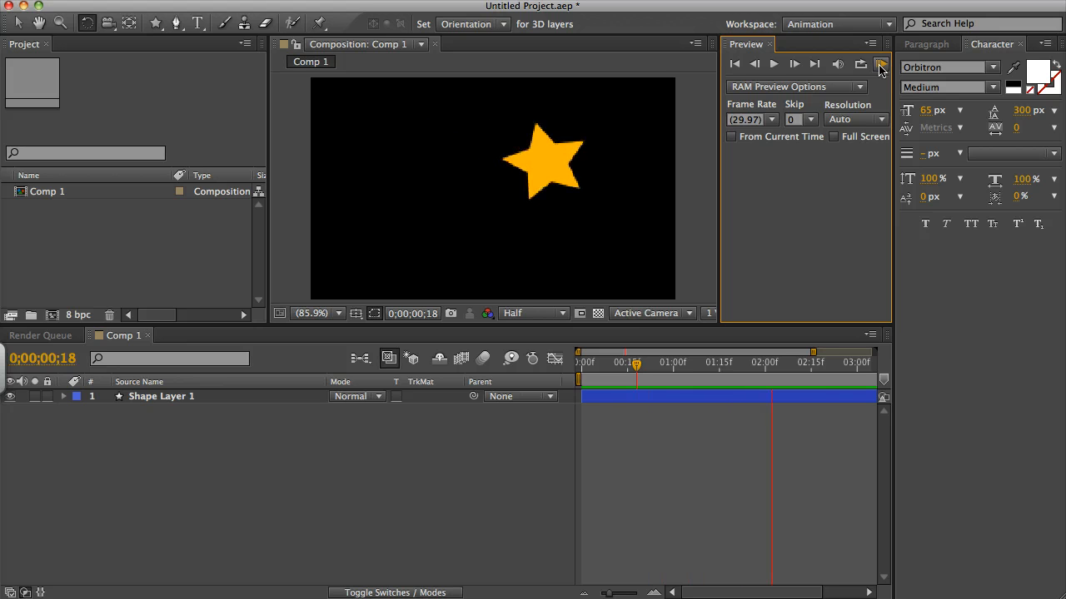
left_click(881, 67)
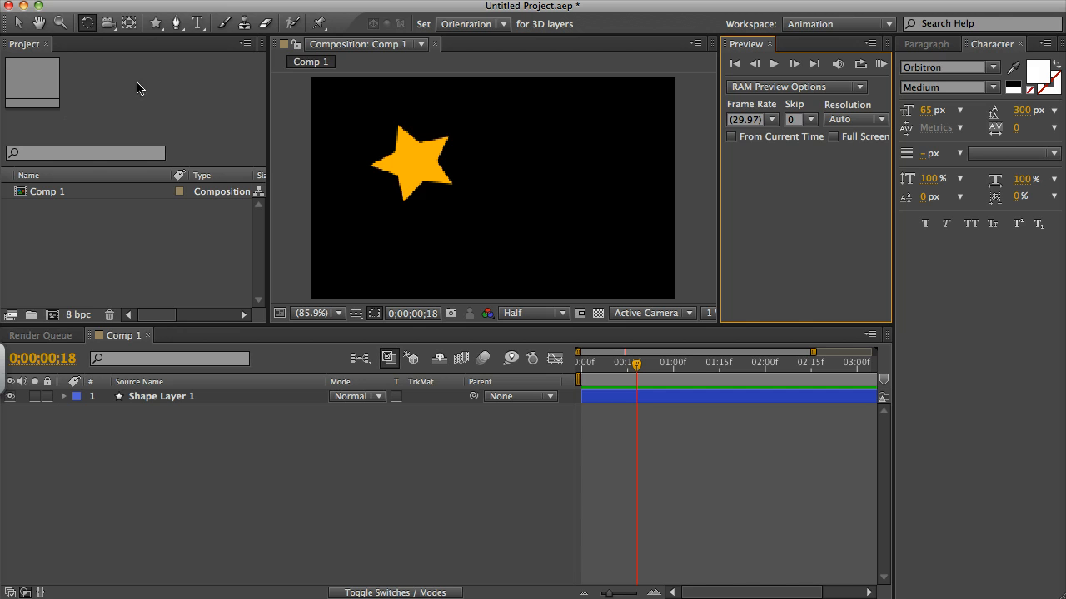
left_click(133, 1)
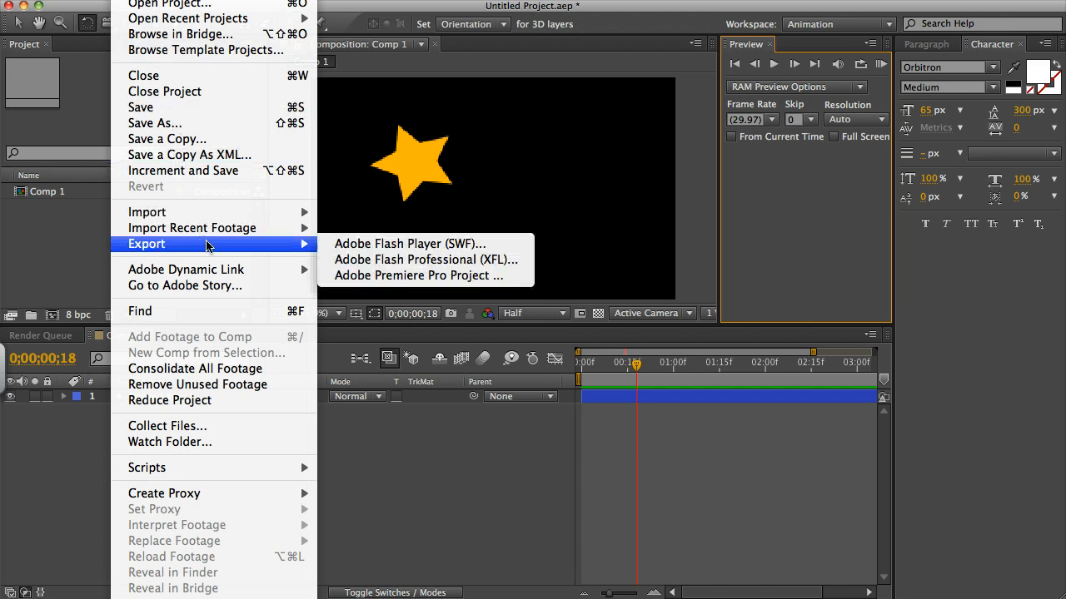
mouse_move(204, 216)
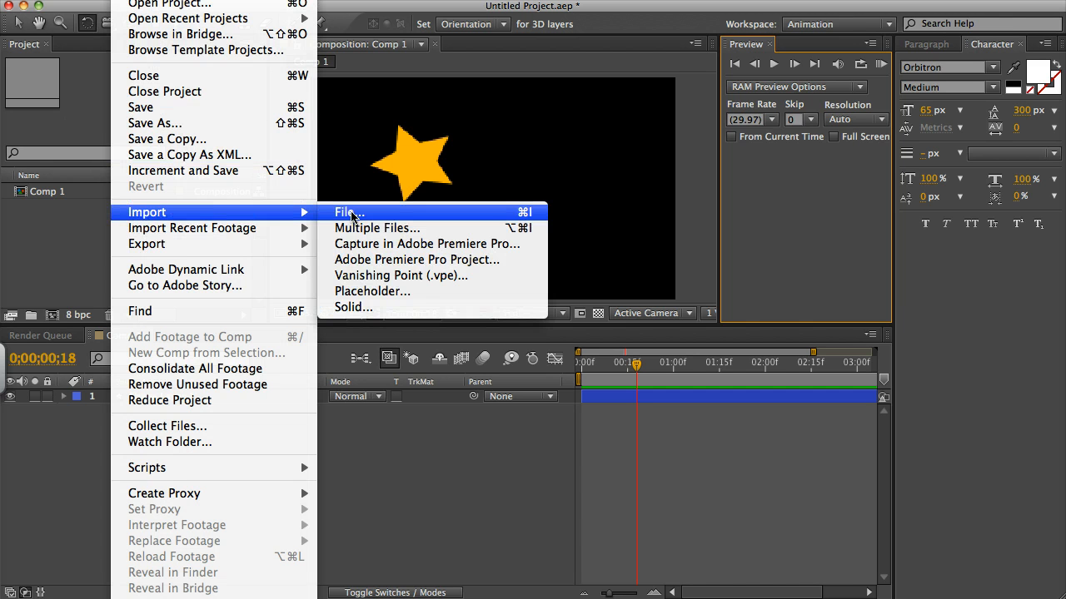
left_click(63, 223)
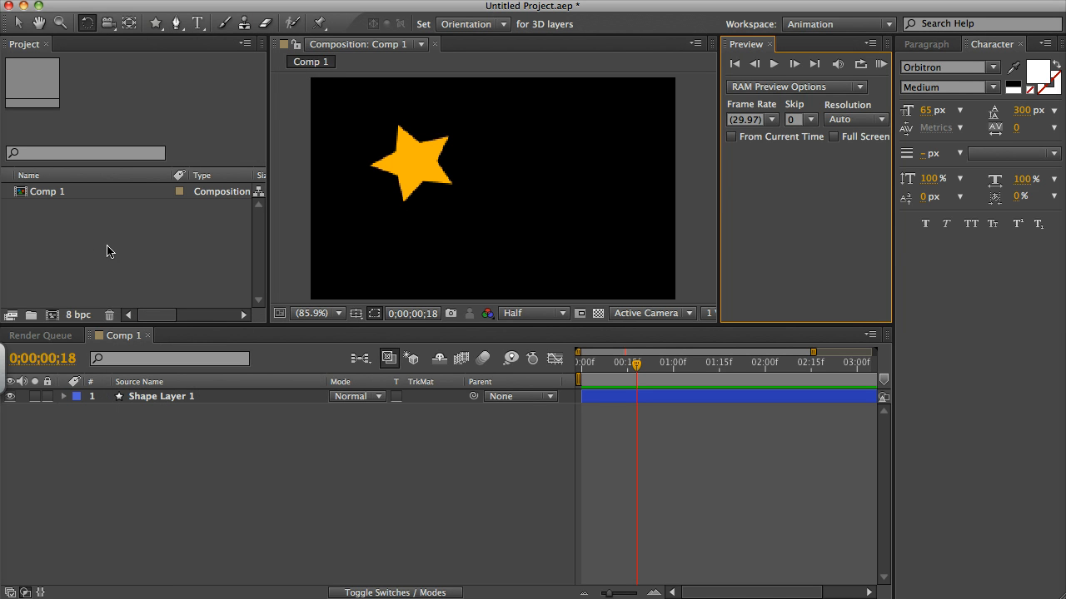
Step: Import the audio file kingofrock.mp3 from the DigiCamp2011 folder into the project
left_click(125, 1)
mouse_move(219, 215)
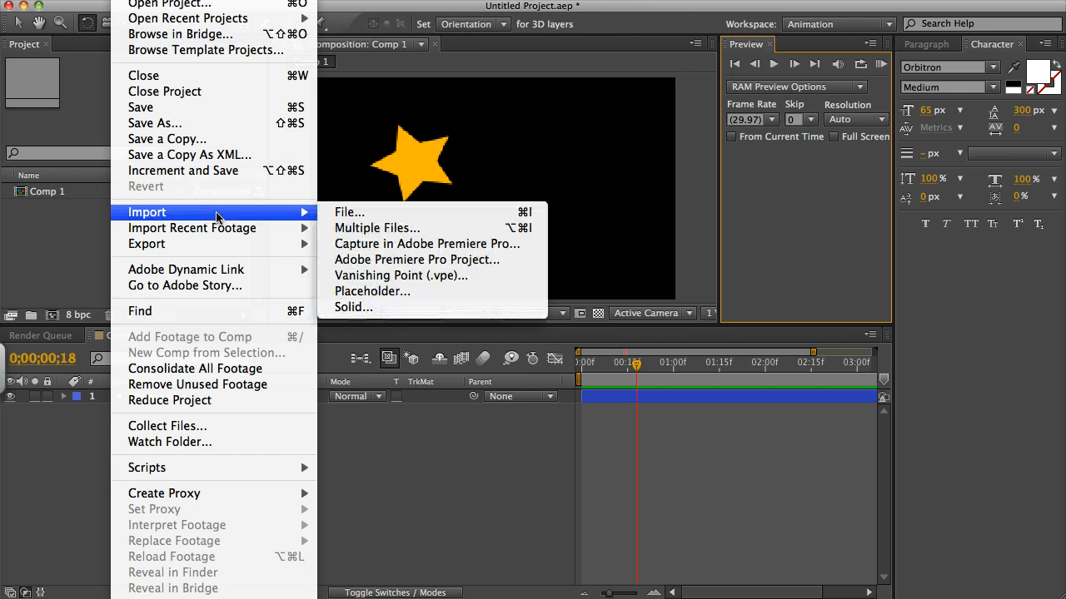
left_click(375, 215)
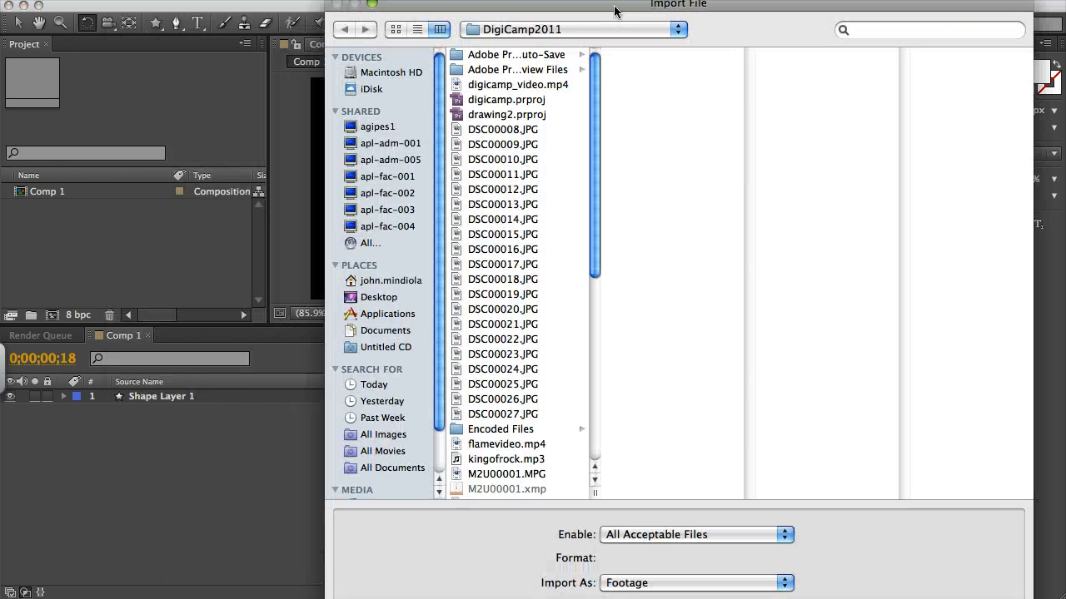
left_click_drag(591, 184, 589, 319)
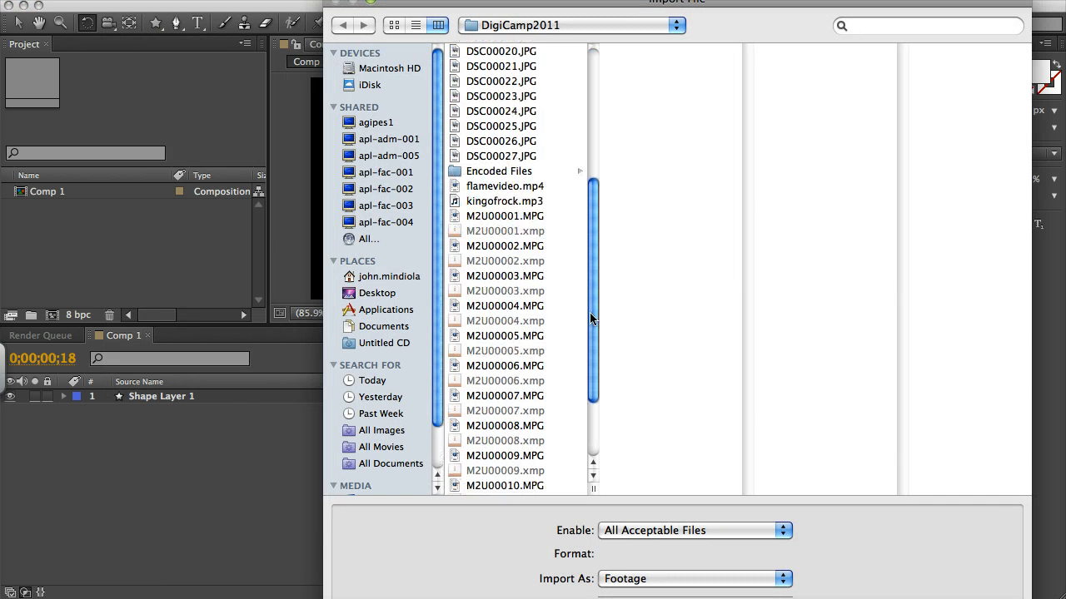
left_click(511, 201)
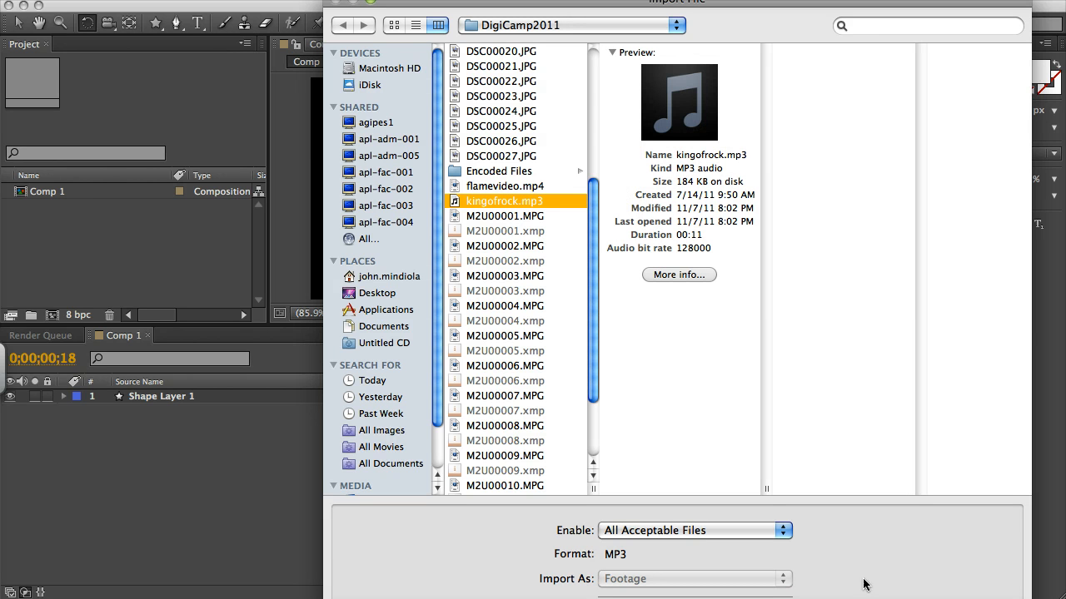
left_click_drag(1026, 598, 1020, 539)
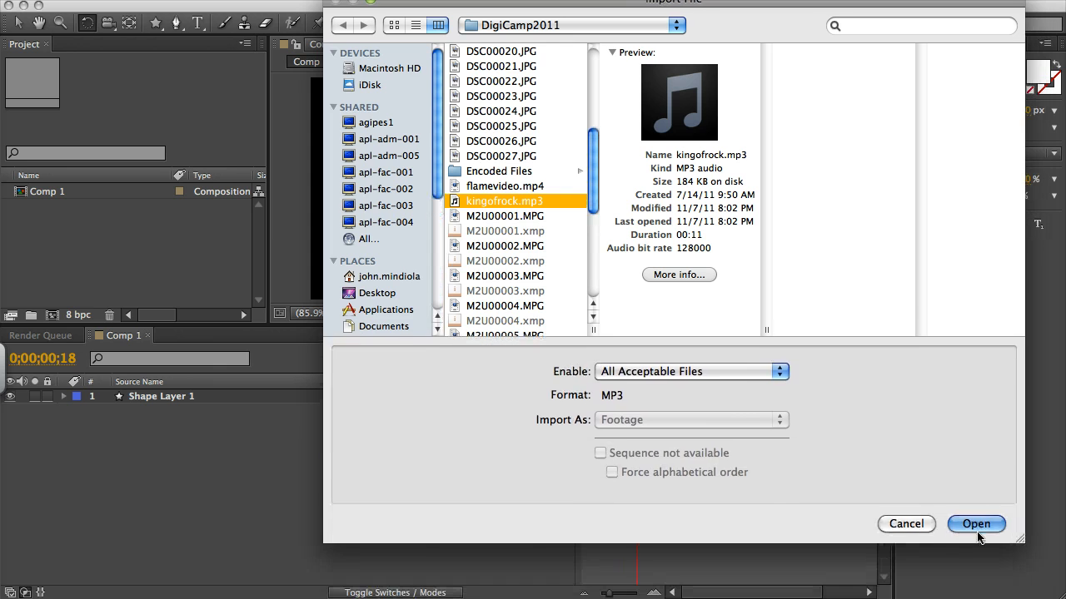
left_click(976, 525)
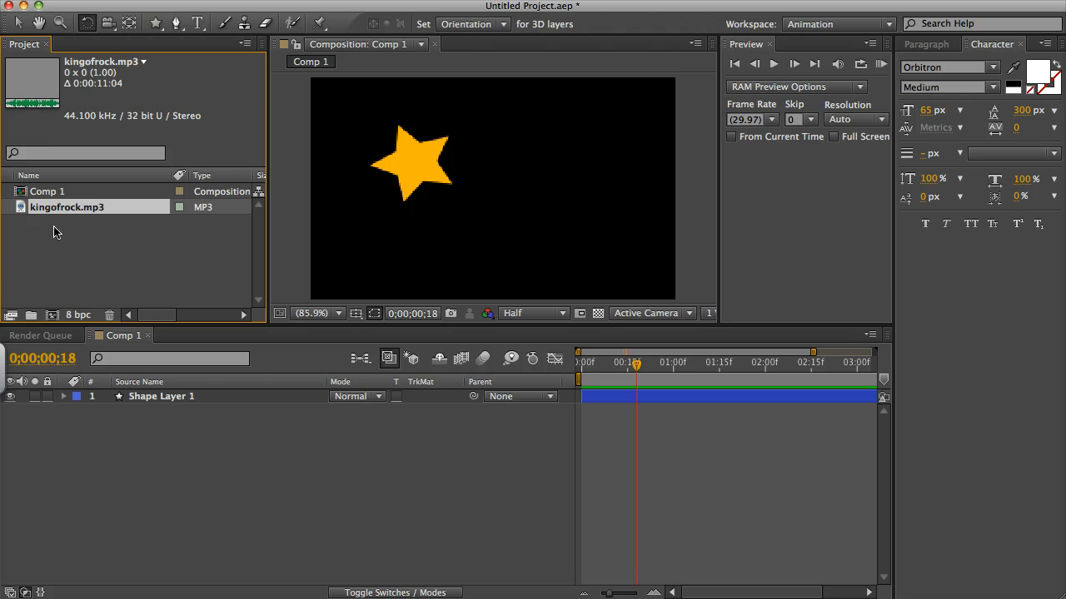
Step: Add kingofrock.mp3 to the Comp 1 timeline as a layer below Shape Layer 1
left_click_drag(48, 212, 122, 419)
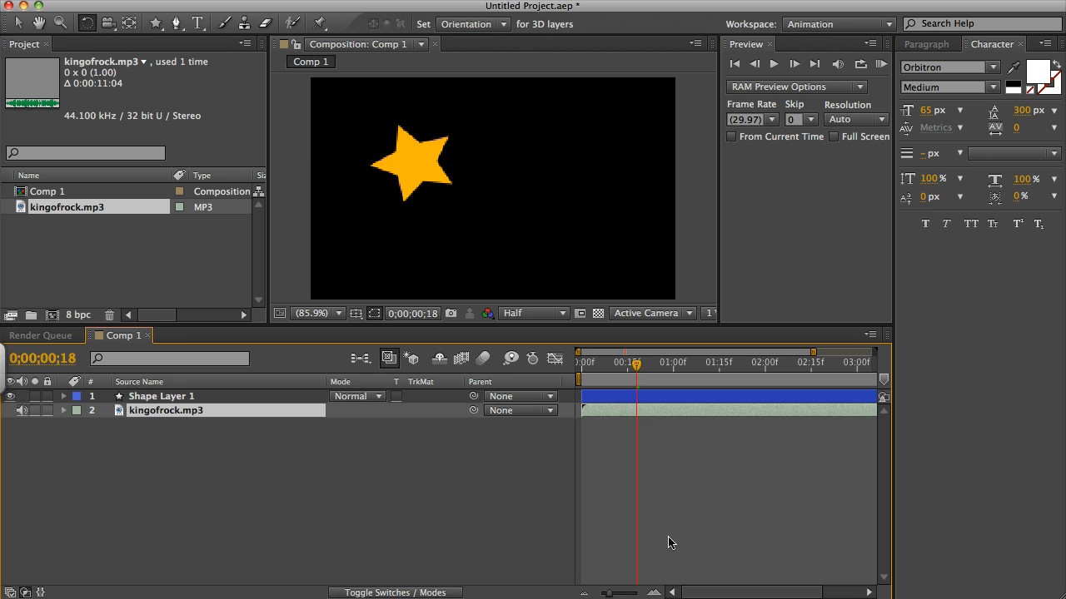
left_click_drag(692, 593, 776, 596)
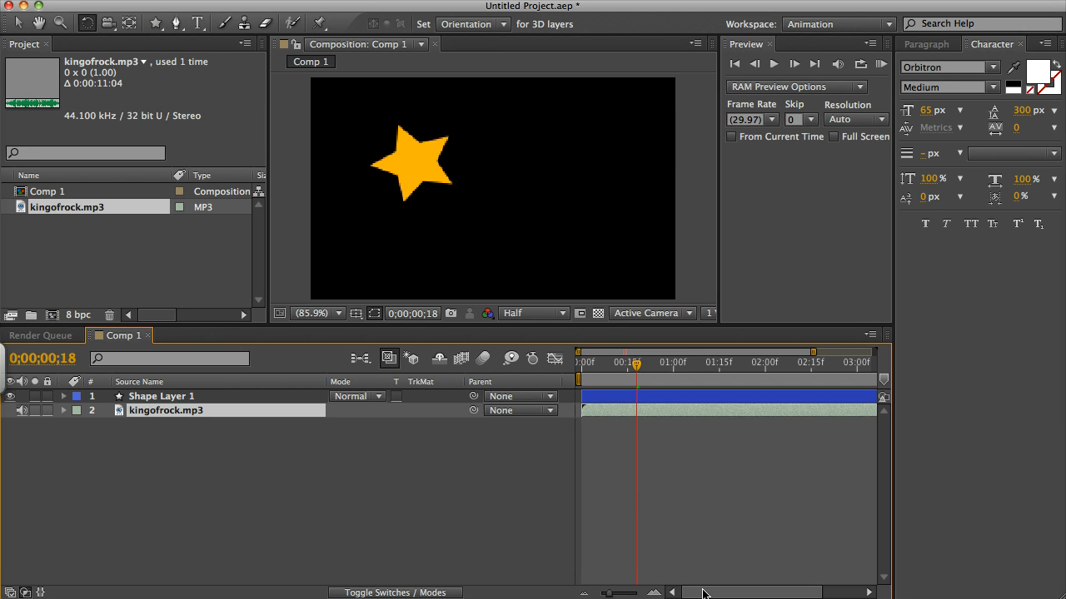
mouse_move(706, 593)
left_mouse_down()
mouse_move(741, 592)
mouse_move(701, 594)
left_mouse_up()
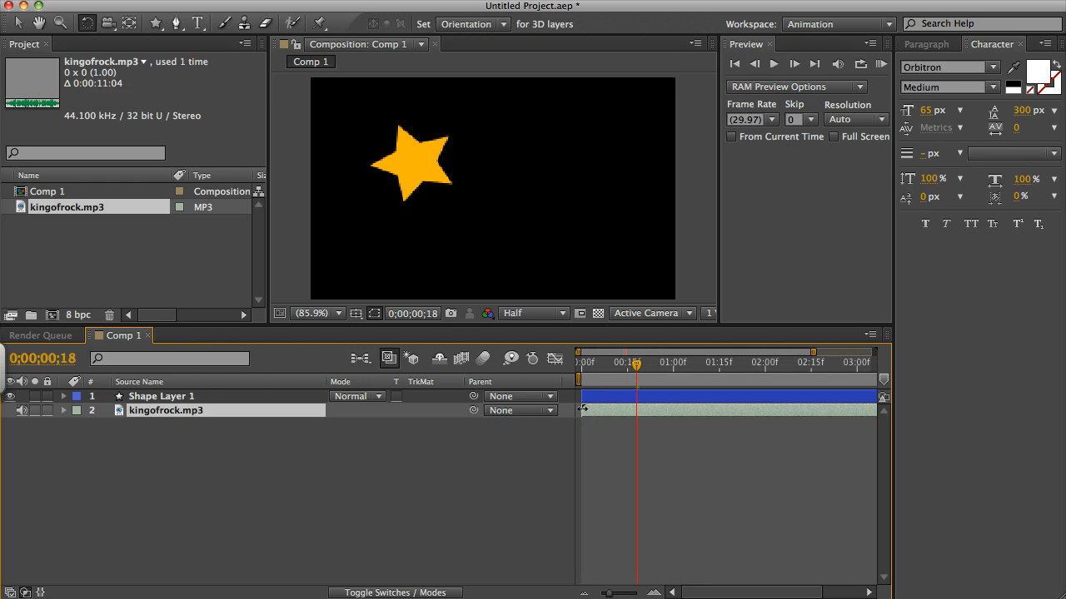
Step: Trim the start of the kingofrock.mp3 layer to just before 2 seconds and RAM preview the composition from 0;00;00;00
left_click_drag(582, 409, 746, 411)
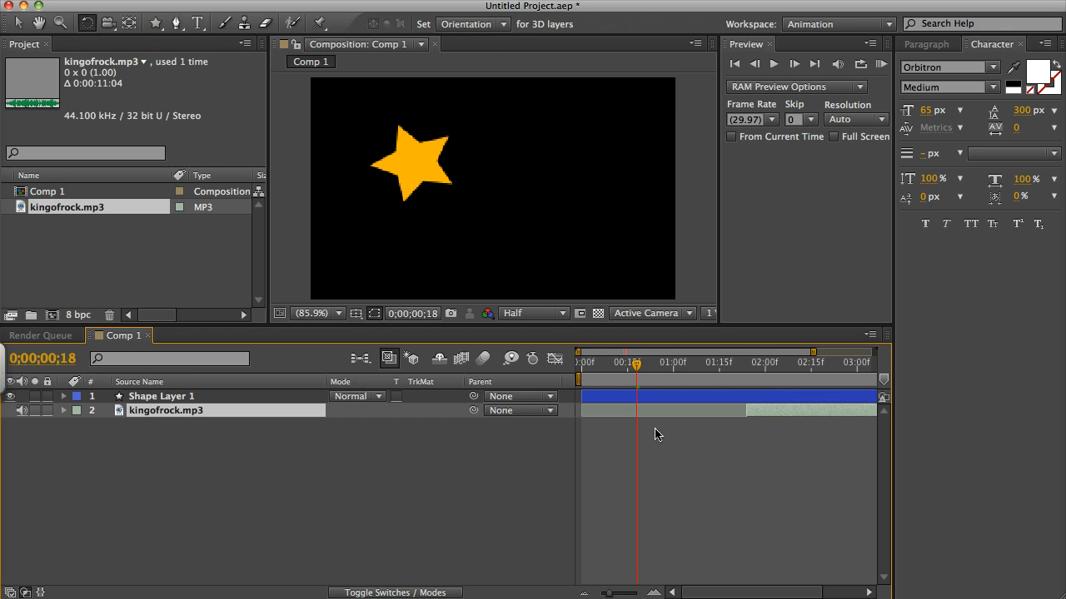
left_click_drag(637, 363, 580, 381)
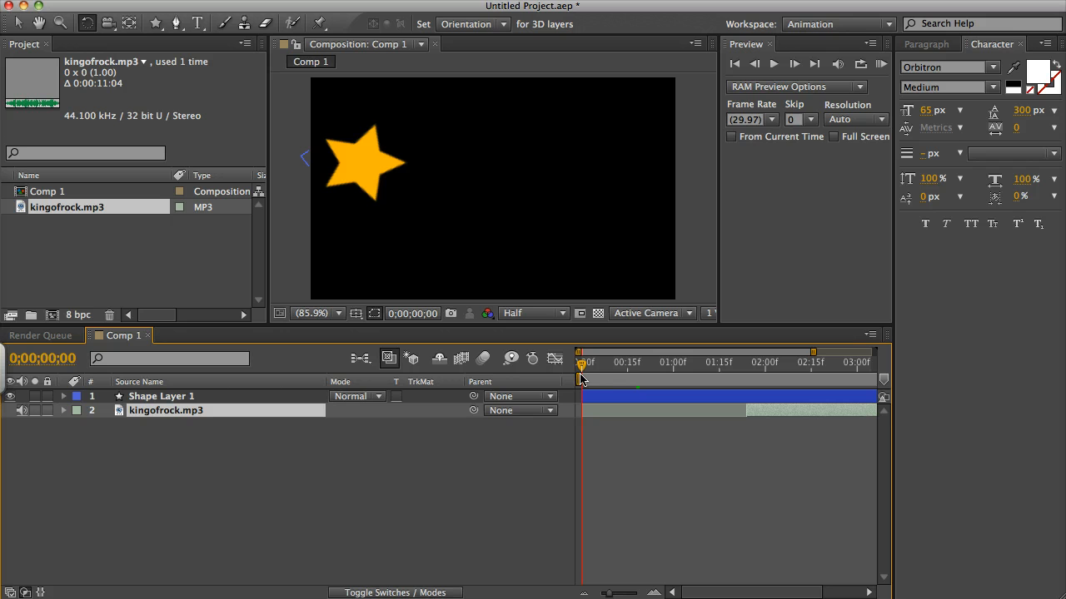
left_click(882, 68)
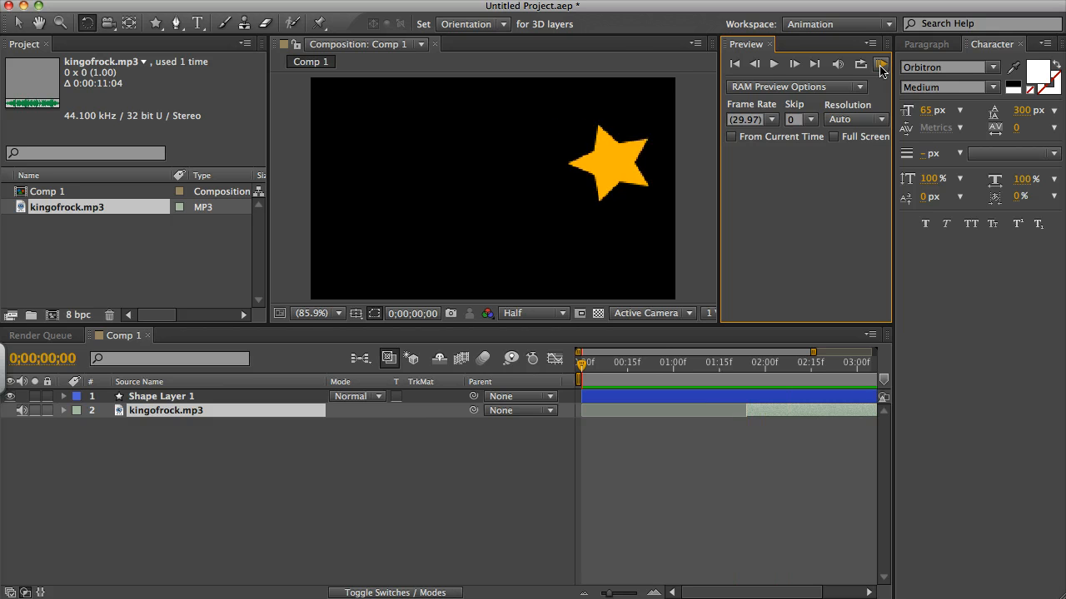
left_click(881, 67)
Step: Extend the start of the kingofrock.mp3 layer back to the beginning of the composition and RAM preview it
left_click_drag(747, 412, 584, 411)
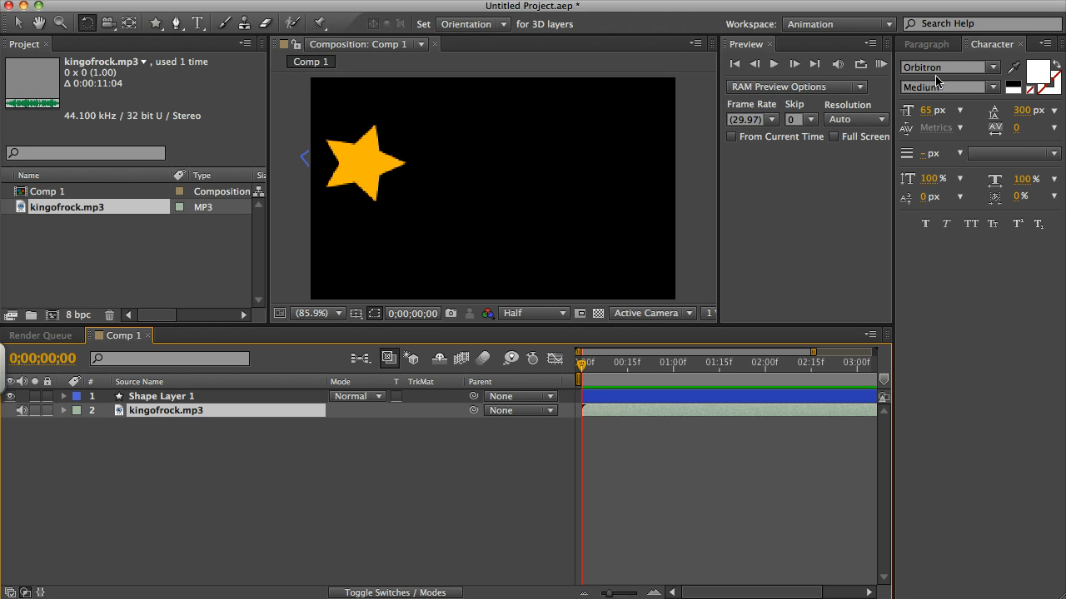
left_click(880, 64)
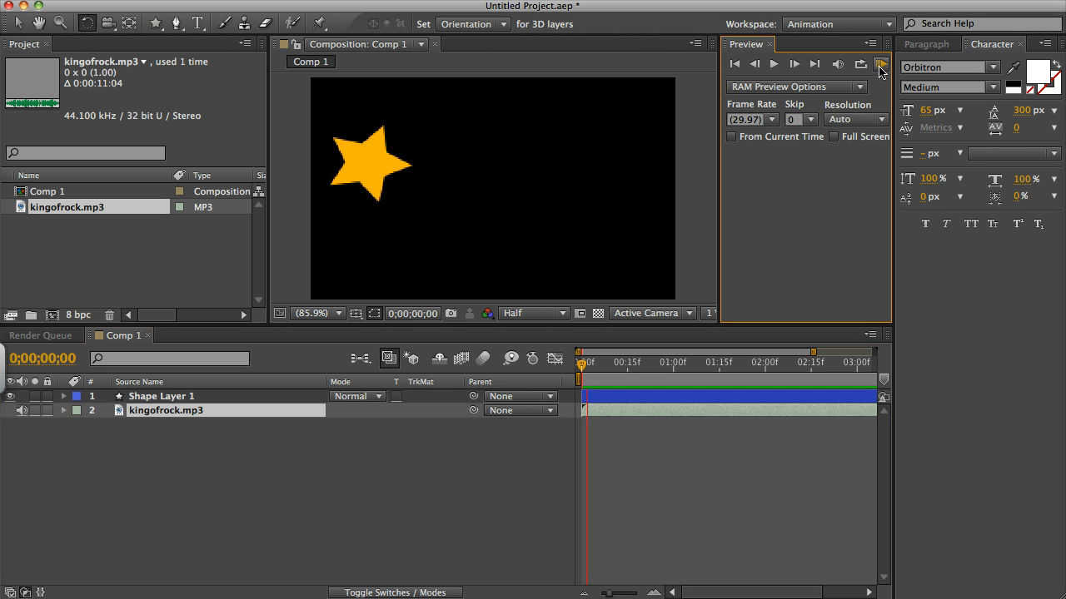
left_click(538, 452)
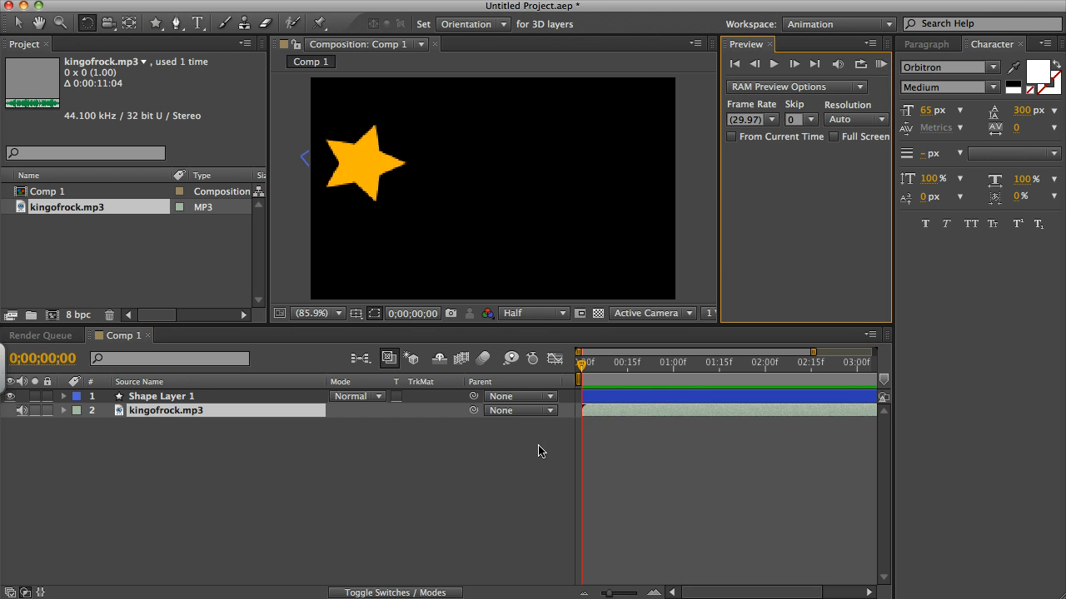
Step: Try trimming the start of the kingofrock.mp3 layer to 02:00f with a RAM preview, and restore its full length
left_click_drag(583, 414, 764, 410)
left_click(882, 65)
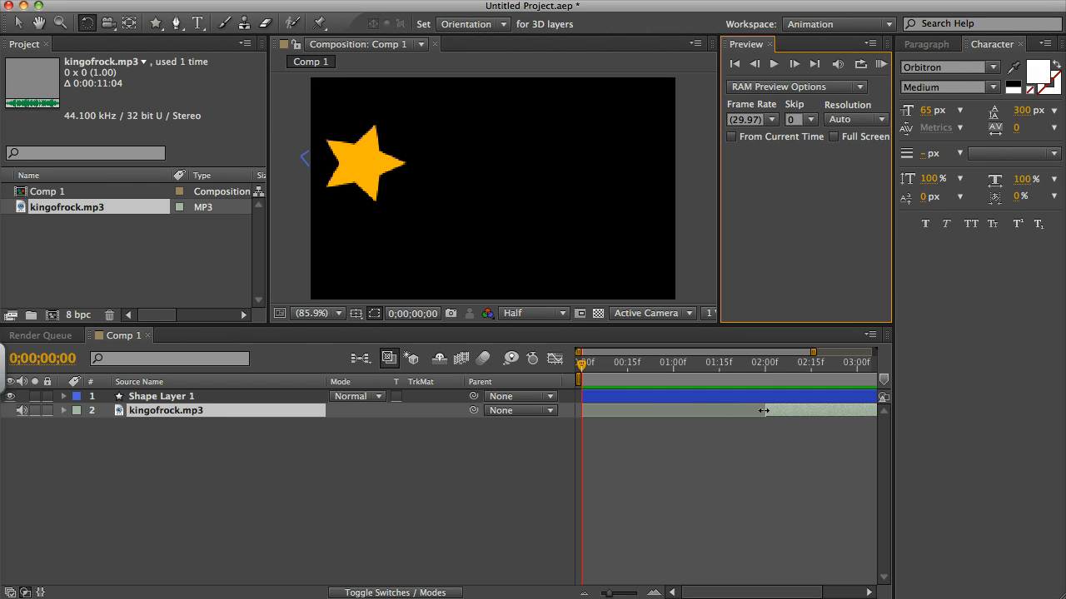
left_click_drag(763, 411, 605, 416)
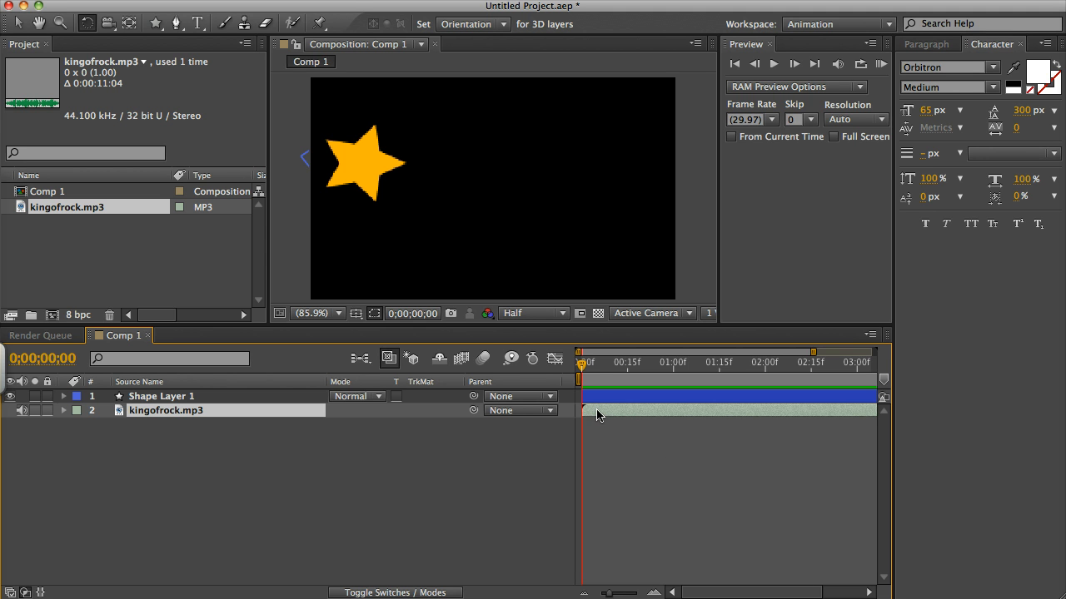
Step: Make the kingofrock.mp3 layer begin at about 01:00f with about half a second trimmed off its start, and RAM preview the timing
left_click_drag(602, 415, 694, 414)
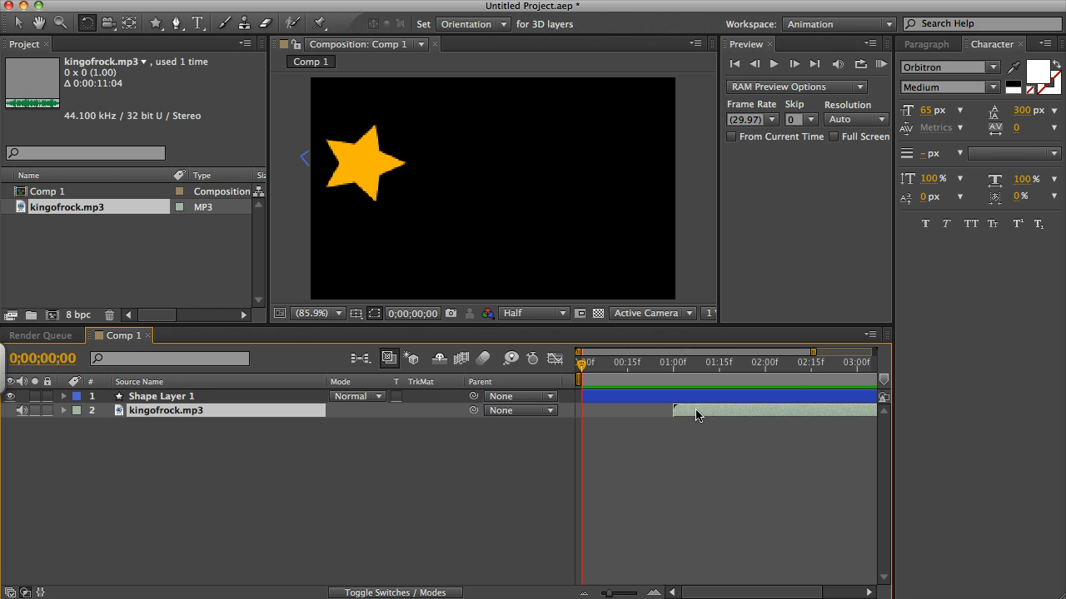
left_click(881, 64)
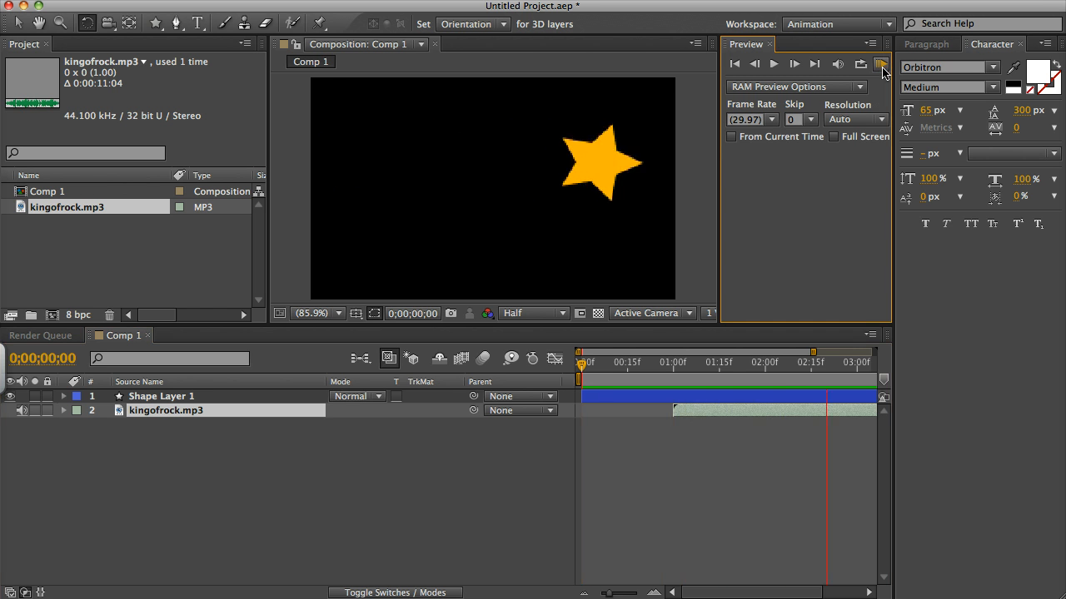
left_click_drag(672, 408, 706, 414)
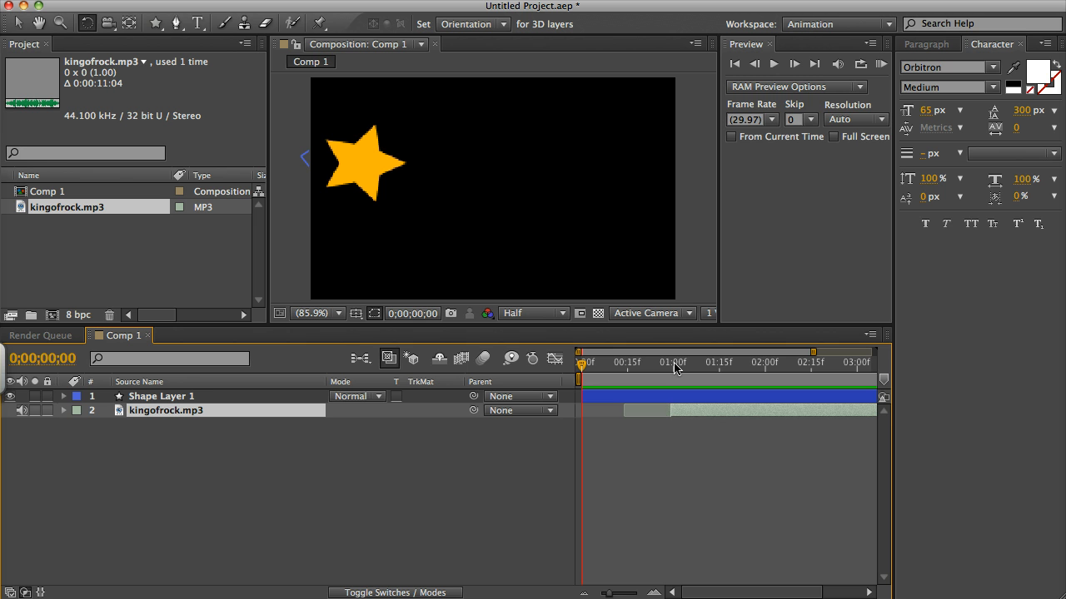
left_click(878, 72)
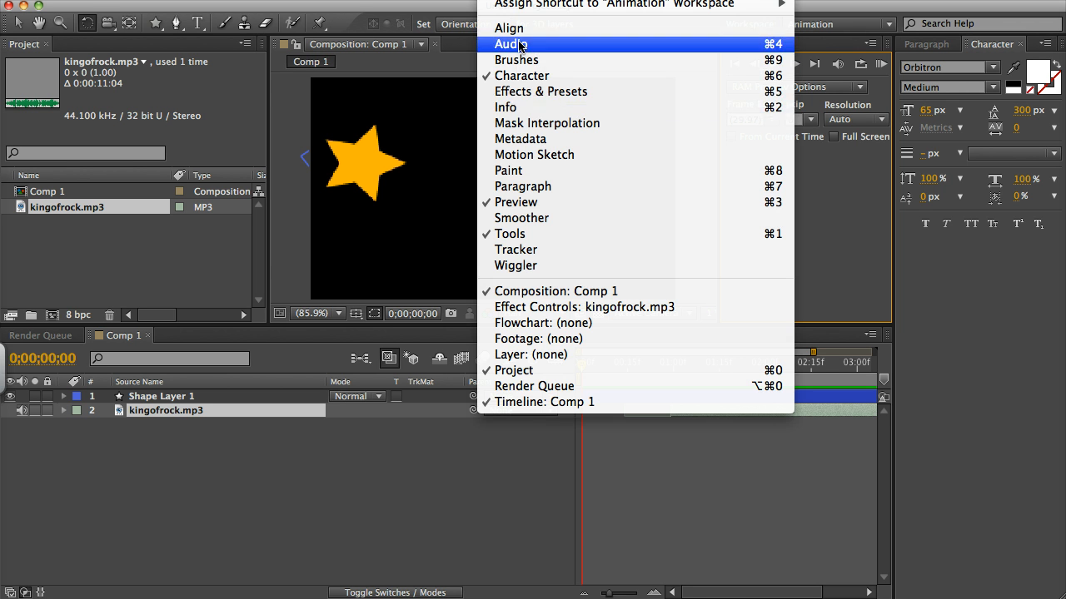
Step: Show the audio level controls and expand the kingofrock.mp3 layer's Audio properties down to its waveform
left_click(507, 43)
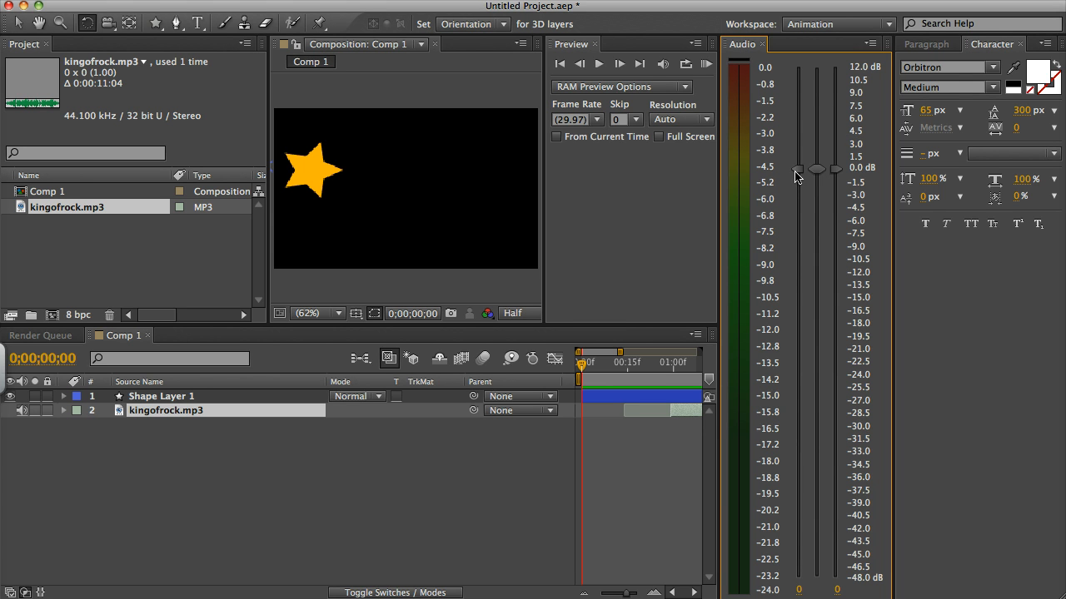
left_click(64, 411)
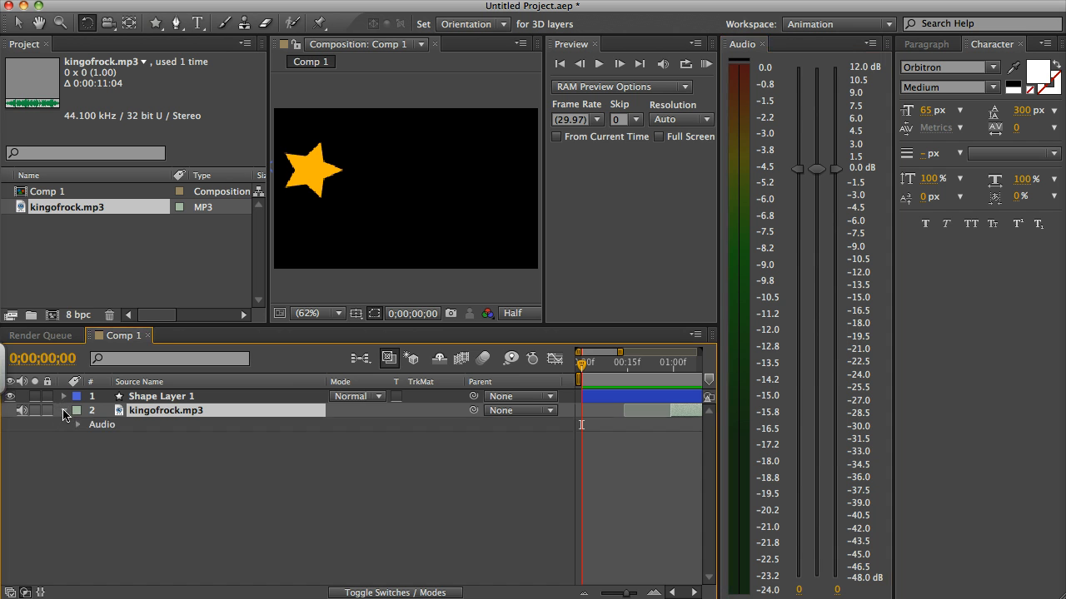
left_click(79, 426)
left_click(89, 453)
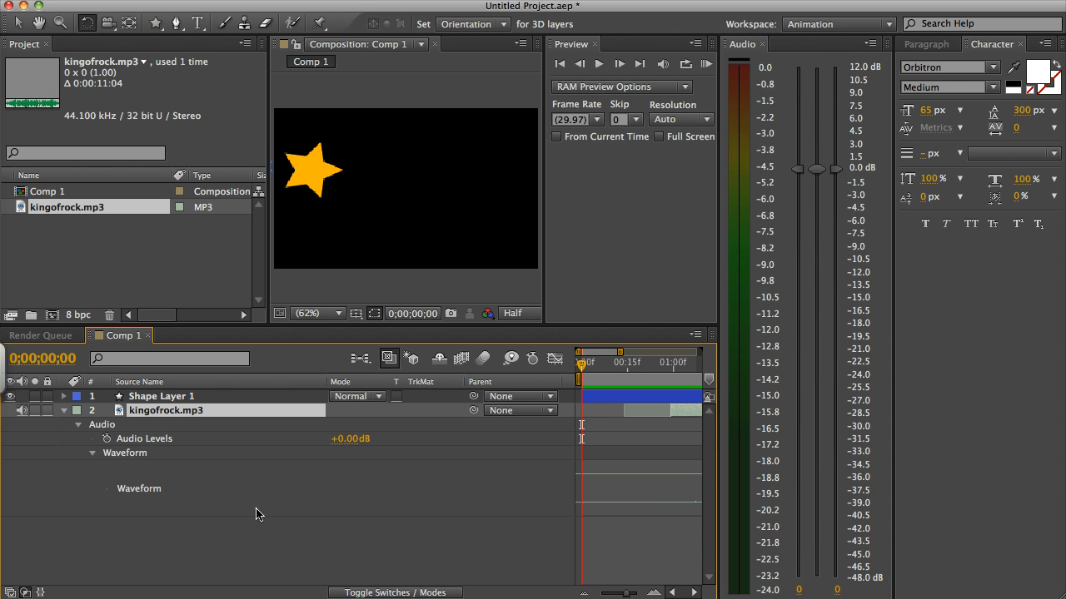
left_click(693, 593)
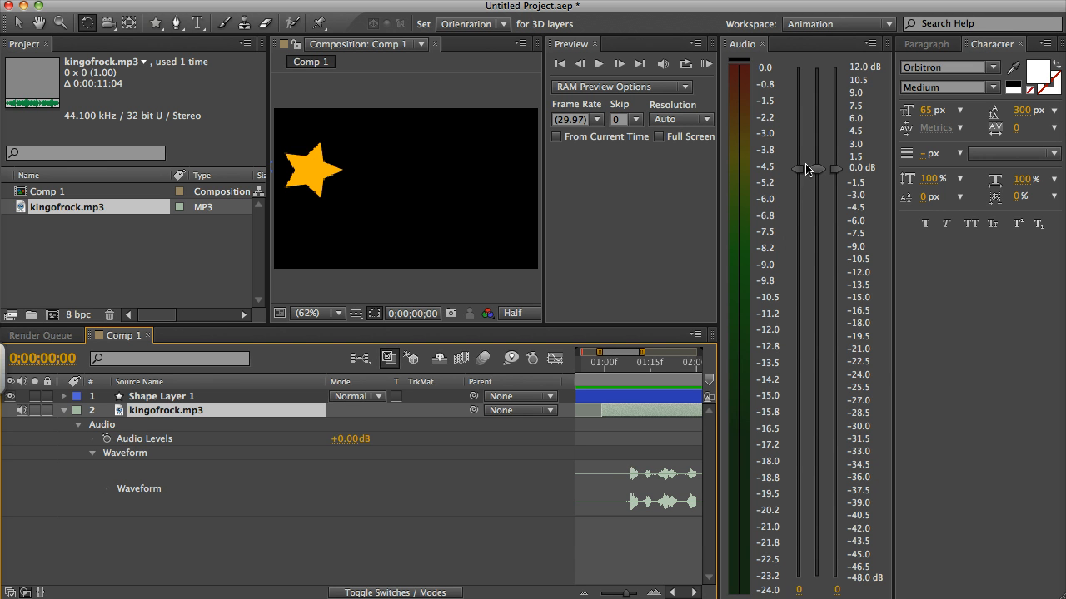
Step: Lower the left channel to about -22.5 dB, return both channels to about 0 dB, and close the audio level controls
left_click_drag(798, 171, 797, 361)
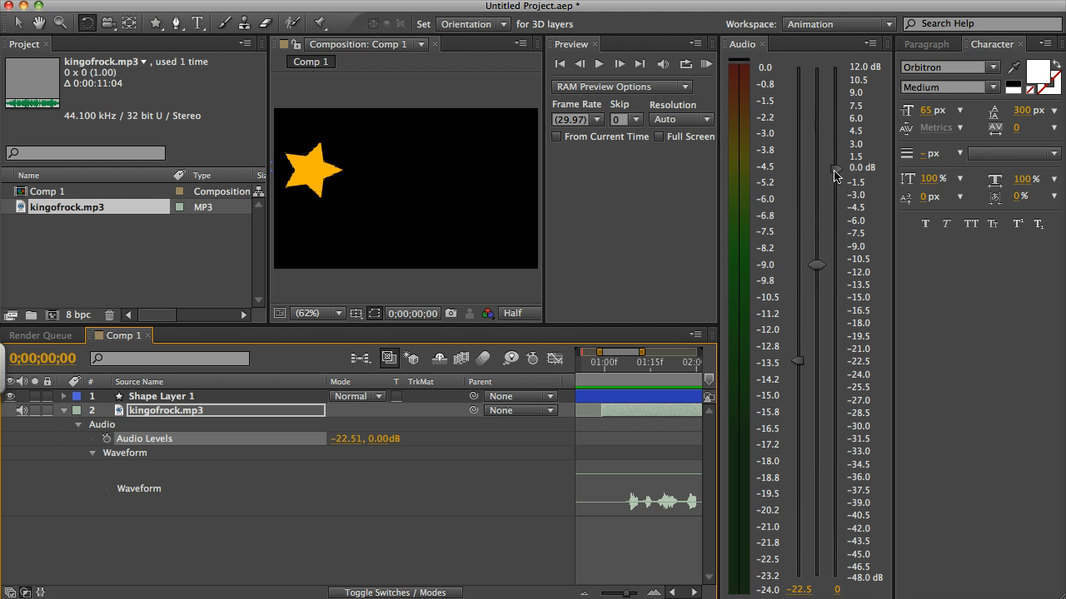
mouse_move(836, 175)
left_mouse_down()
mouse_move(837, 304)
mouse_move(843, 172)
left_mouse_up()
left_click_drag(798, 361, 797, 170)
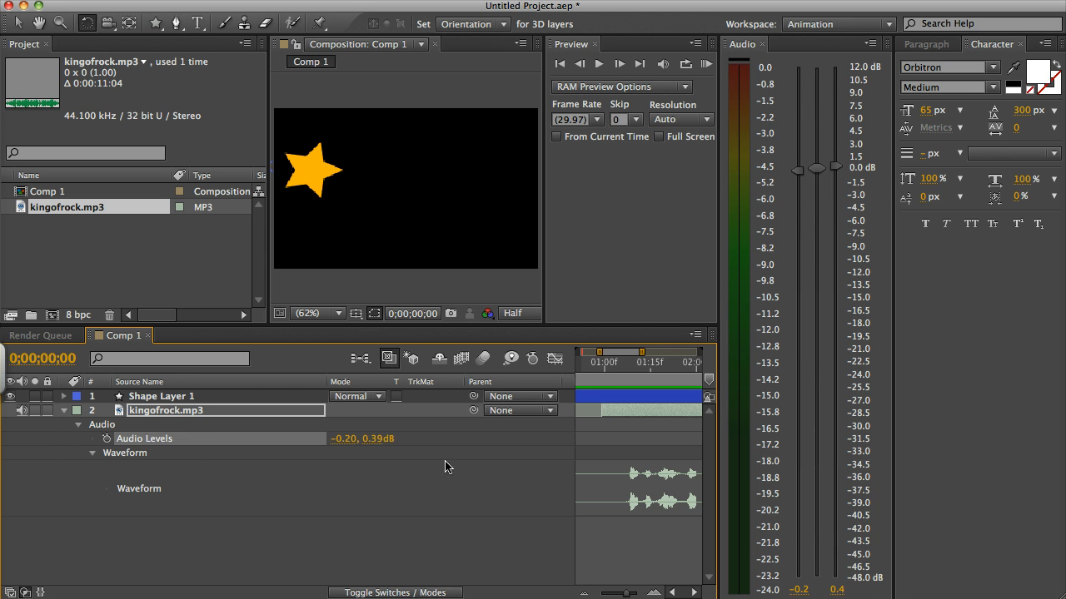
left_click(762, 44)
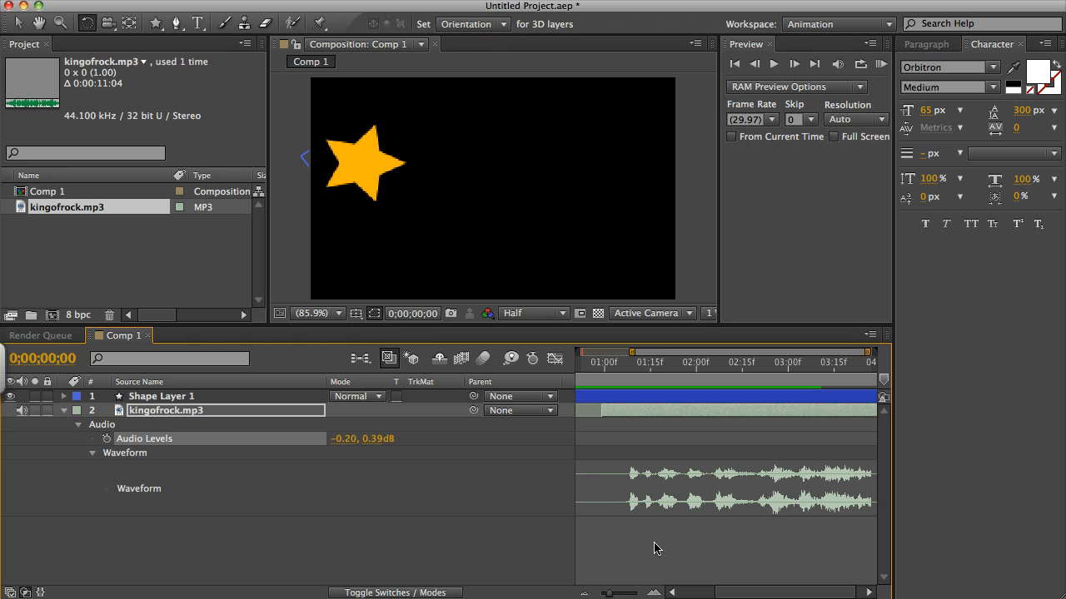
Step: Add an Audio Levels keyframe at 0;00;00;00 on the kingofrock.mp3 layer and set it to -48 dB
left_click_drag(731, 593, 698, 594)
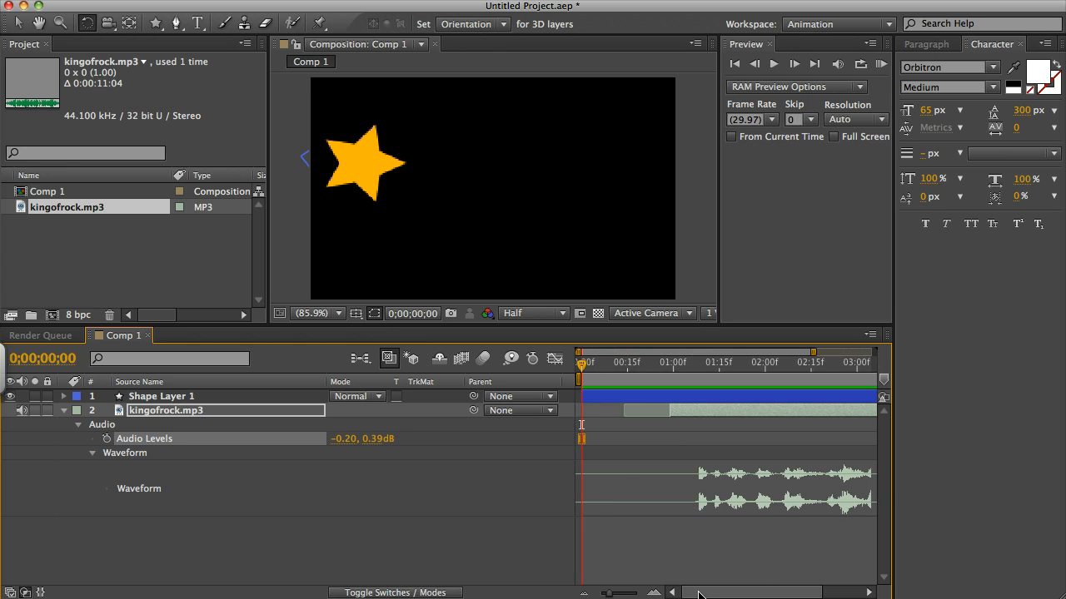
left_click(107, 440)
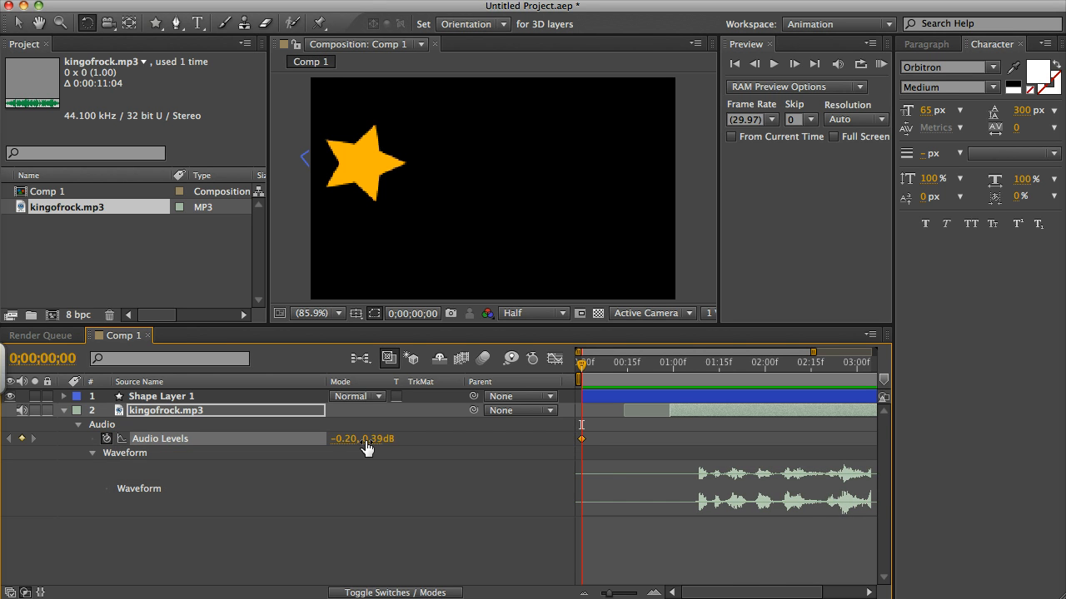
left_click_drag(372, 445, 342, 442)
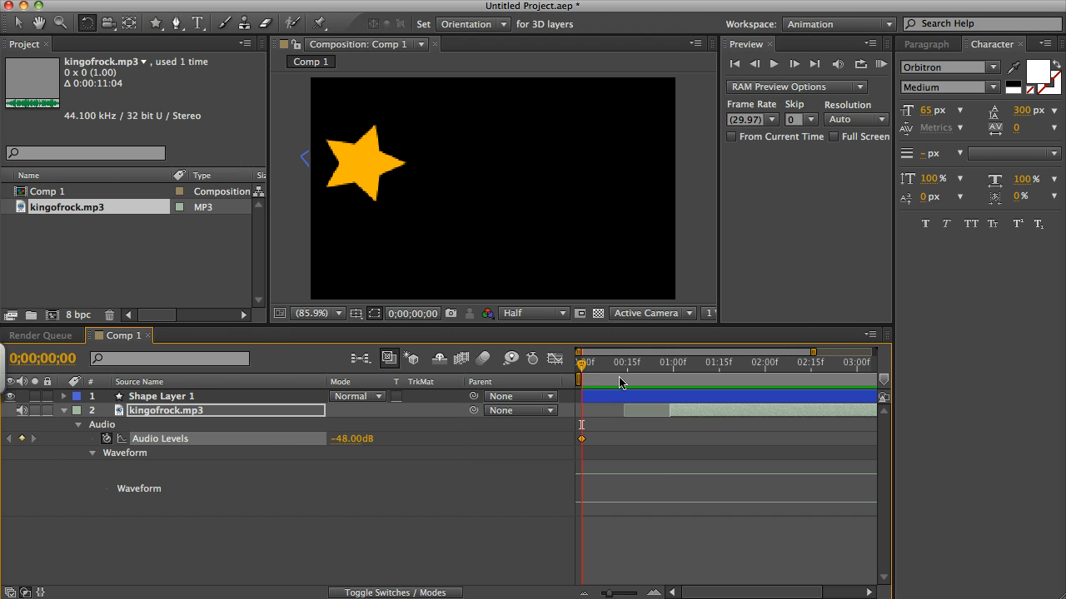
Step: Move the -48 dB Audio Levels keyframe to about 01:00f and add a +8 dB keyframe at 0;00;02;15
left_click_drag(581, 439, 670, 439)
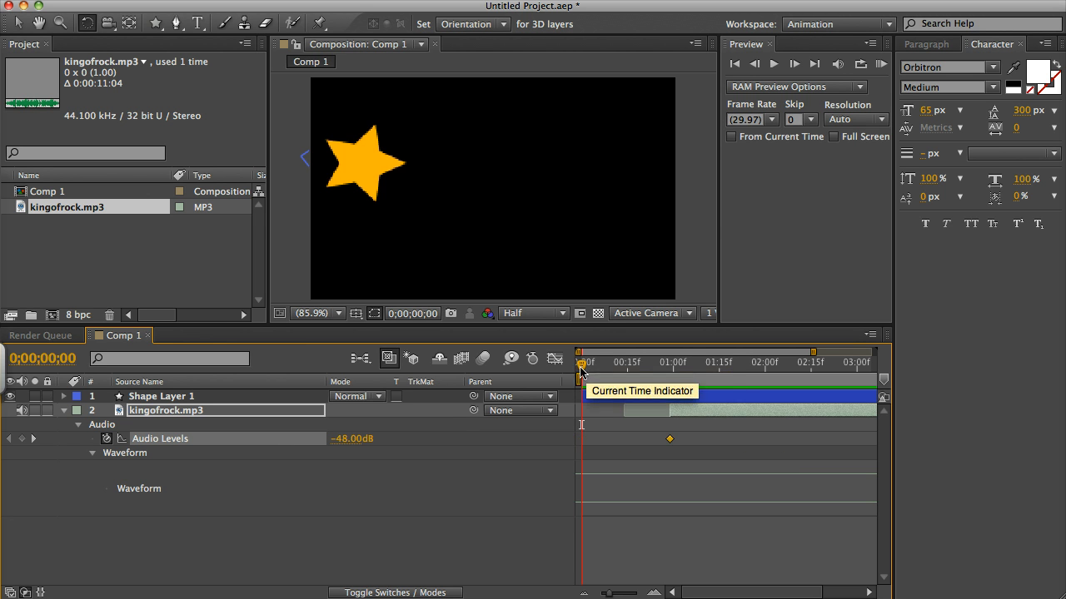
left_click_drag(581, 372, 812, 408)
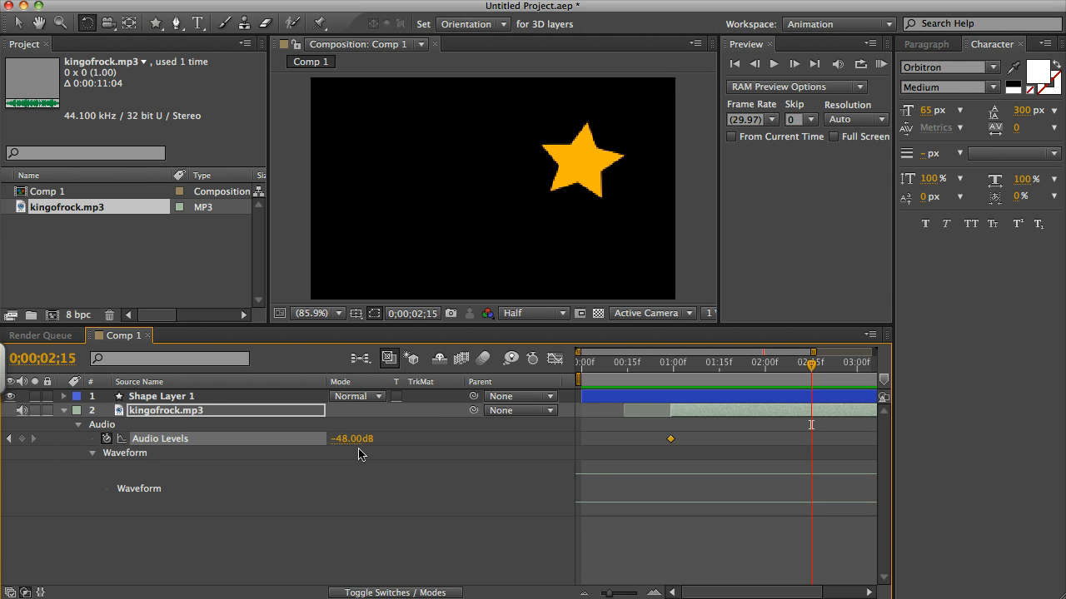
left_click_drag(350, 439, 391, 439)
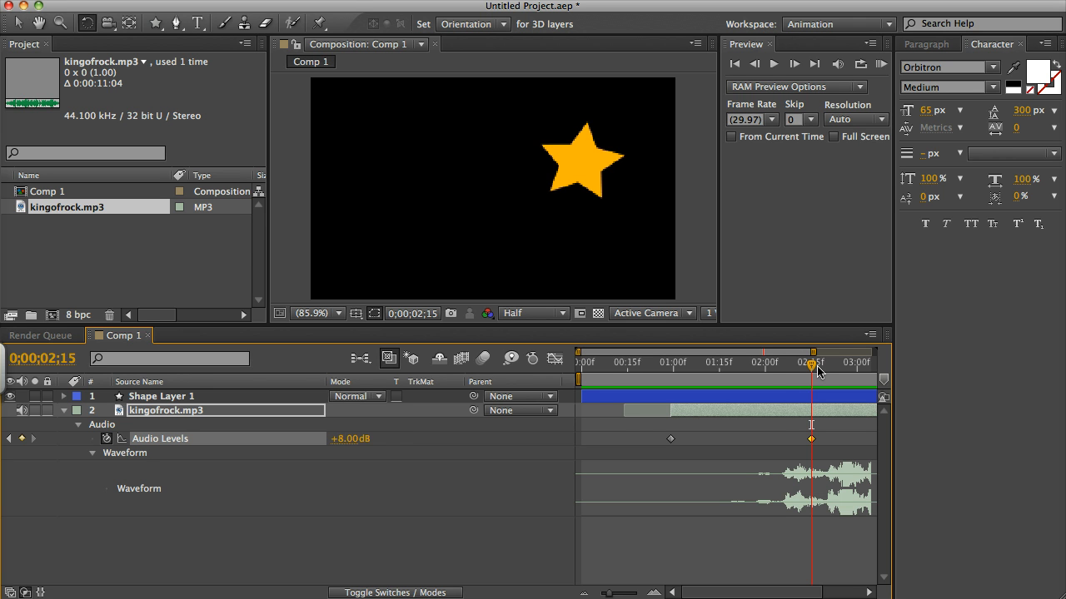
Step: Move the +8 dB Audio Levels keyframe to about 03:00f and RAM preview the fade-in from 0;00;00;00
left_click_drag(766, 591, 788, 592)
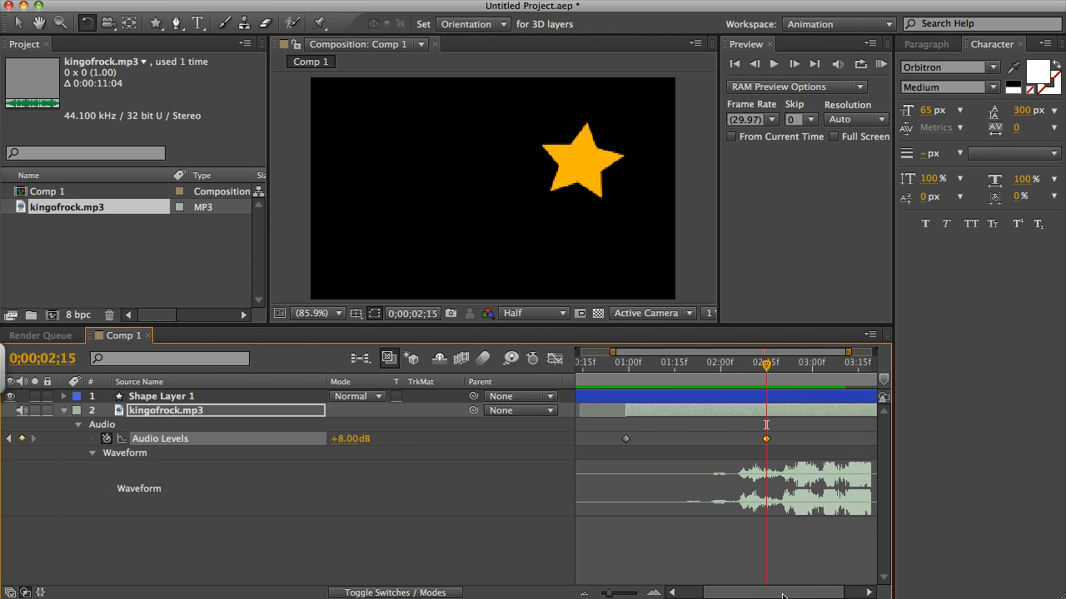
left_click_drag(766, 438, 772, 439)
left_click_drag(806, 440, 815, 441)
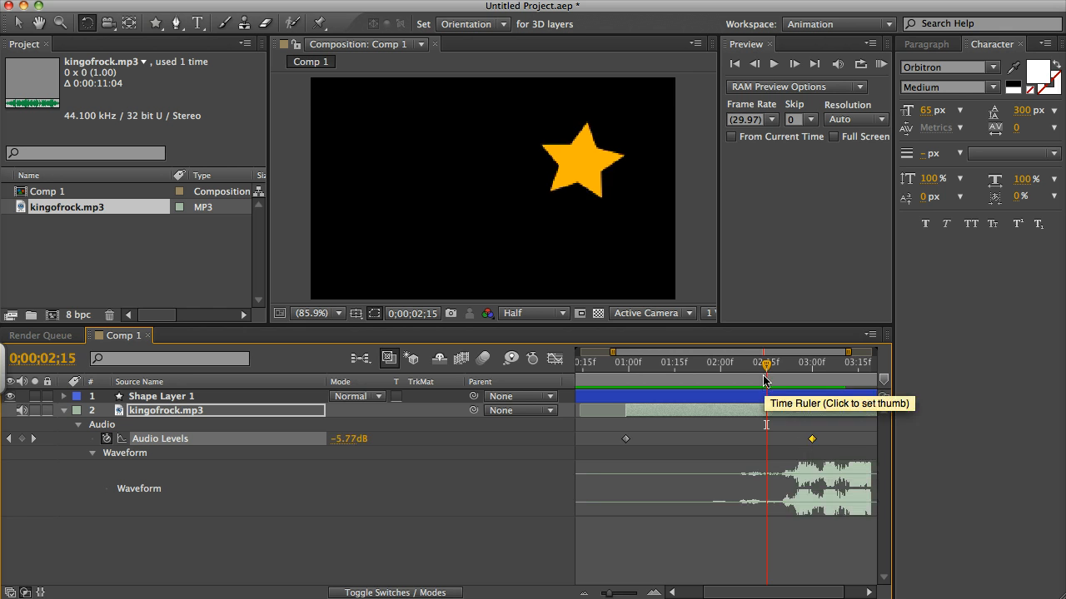
left_click_drag(766, 364, 574, 382)
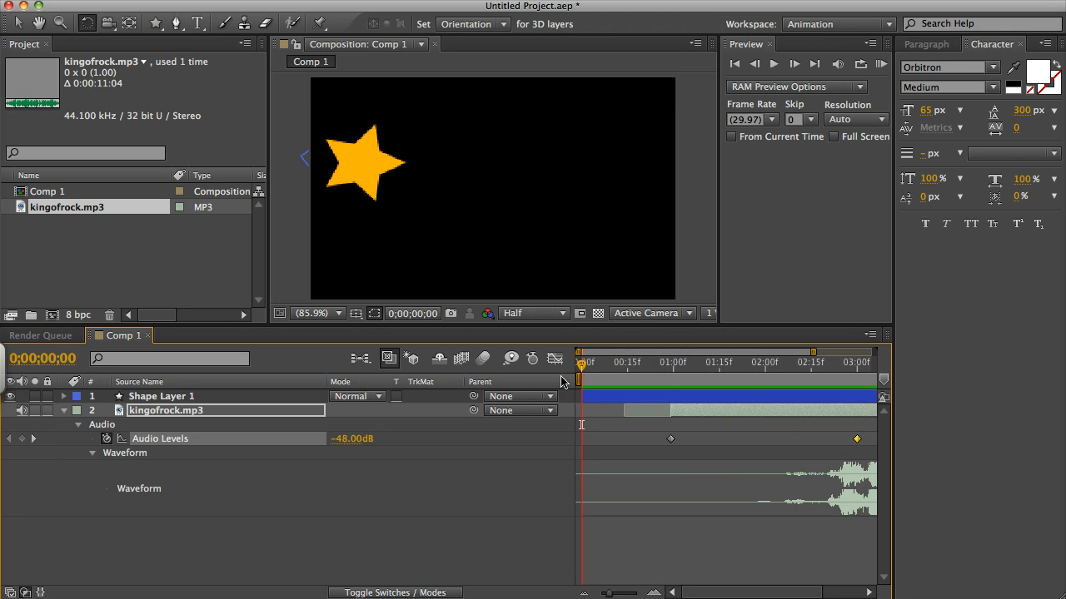
left_click(880, 66)
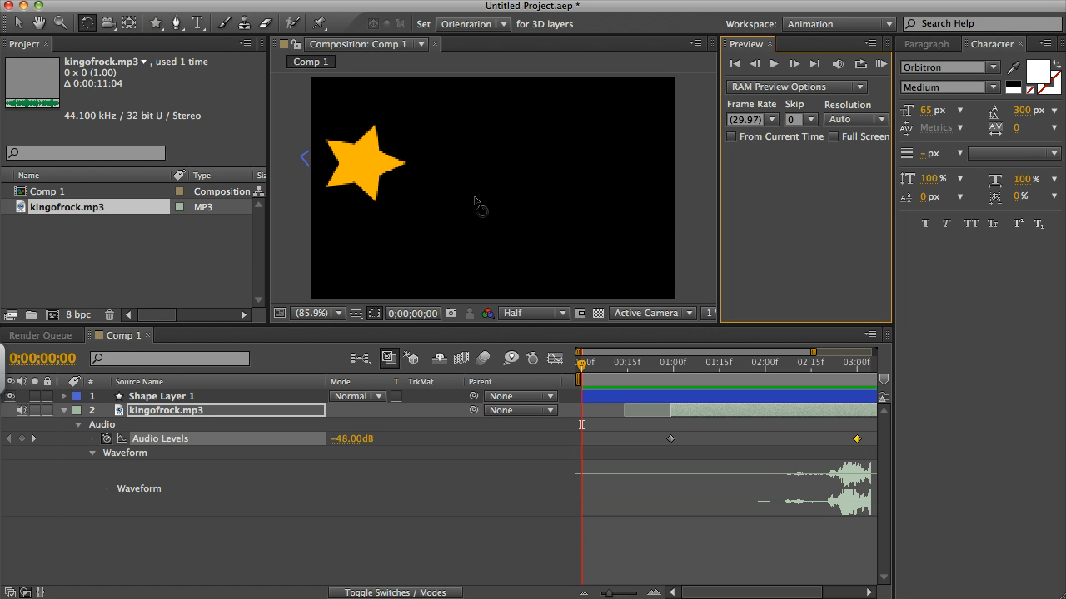
Step: Queue Comp 1 for rendering as a movie, with the output saved to the Desktop as testrun in QuickTime (*.mov) format
left_click(218, 1)
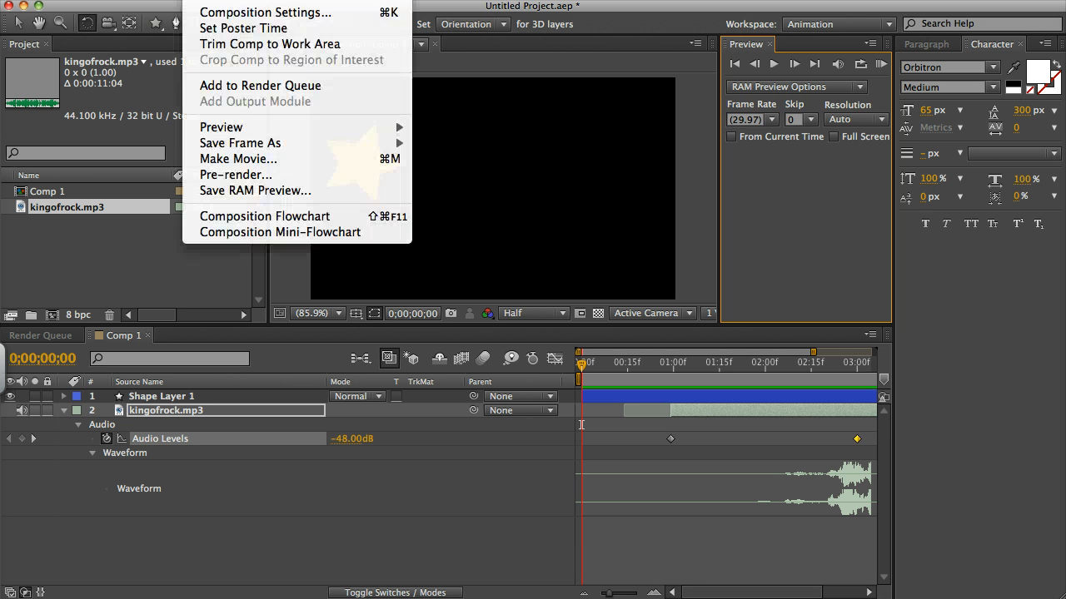
left_click(272, 161)
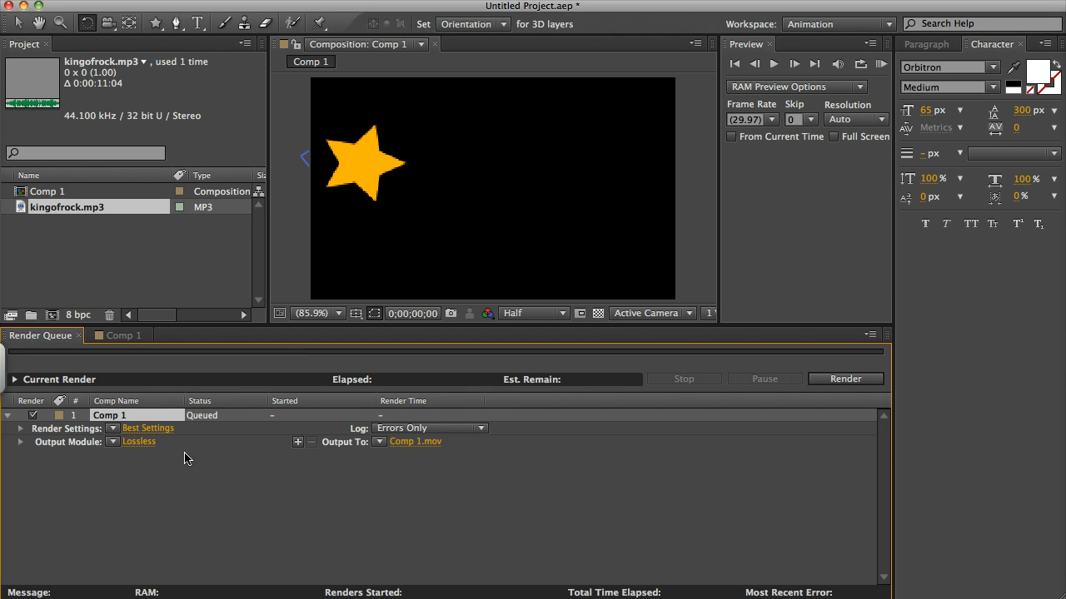
left_click(426, 445)
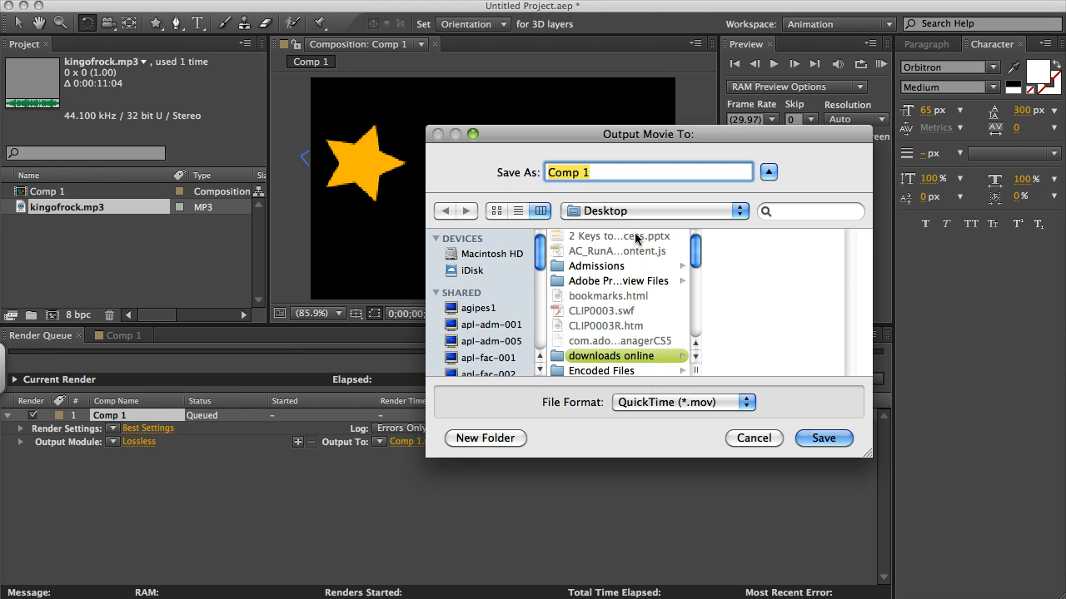
left_click_drag(637, 149, 620, 107)
type("t")
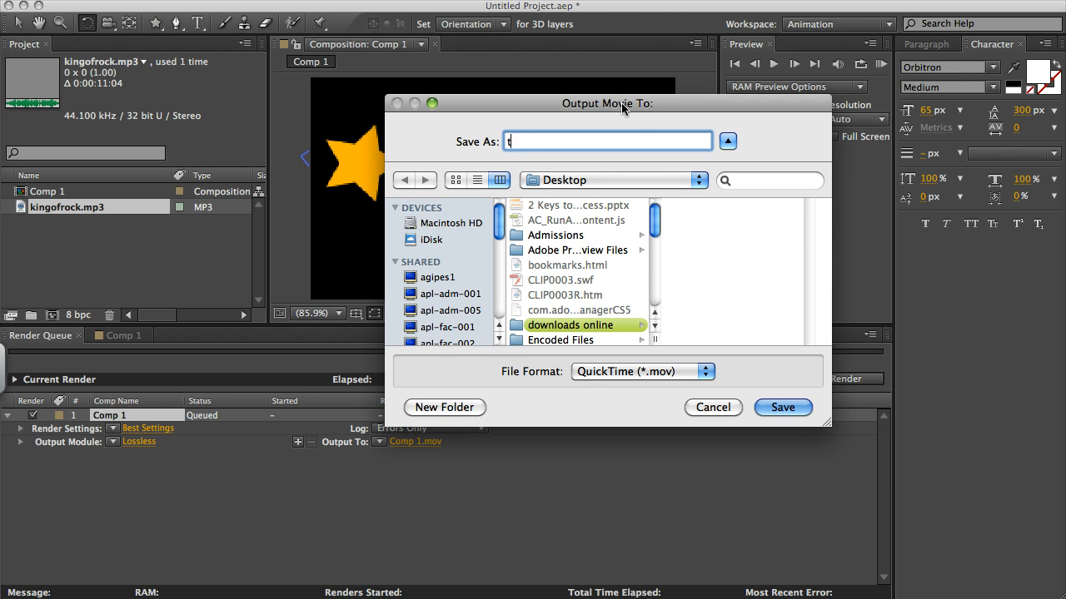
type("estrun")
left_click(644, 375)
left_click(680, 371)
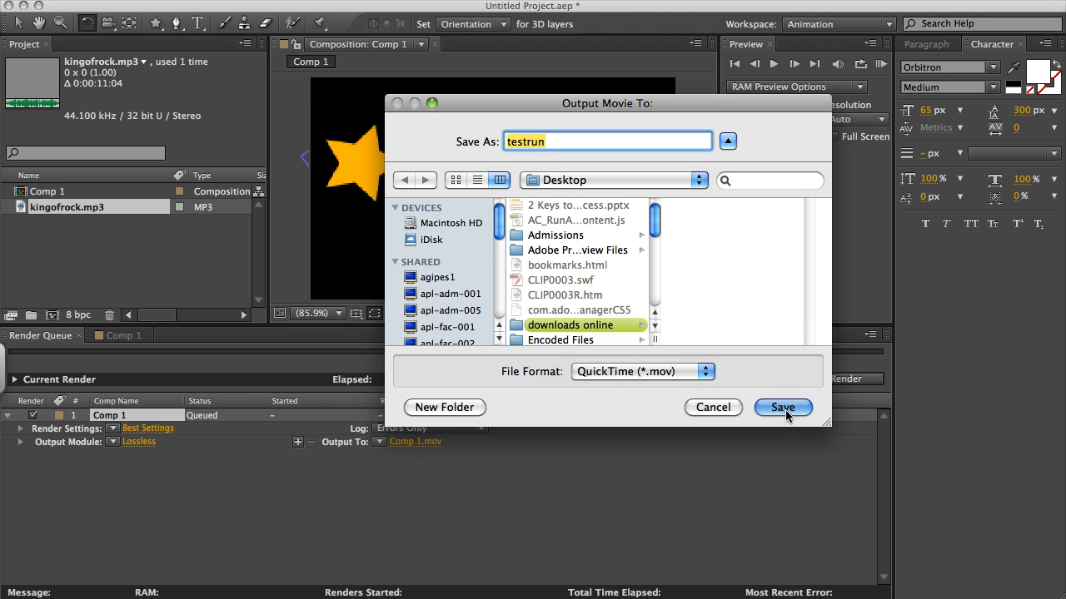
left_click(785, 410)
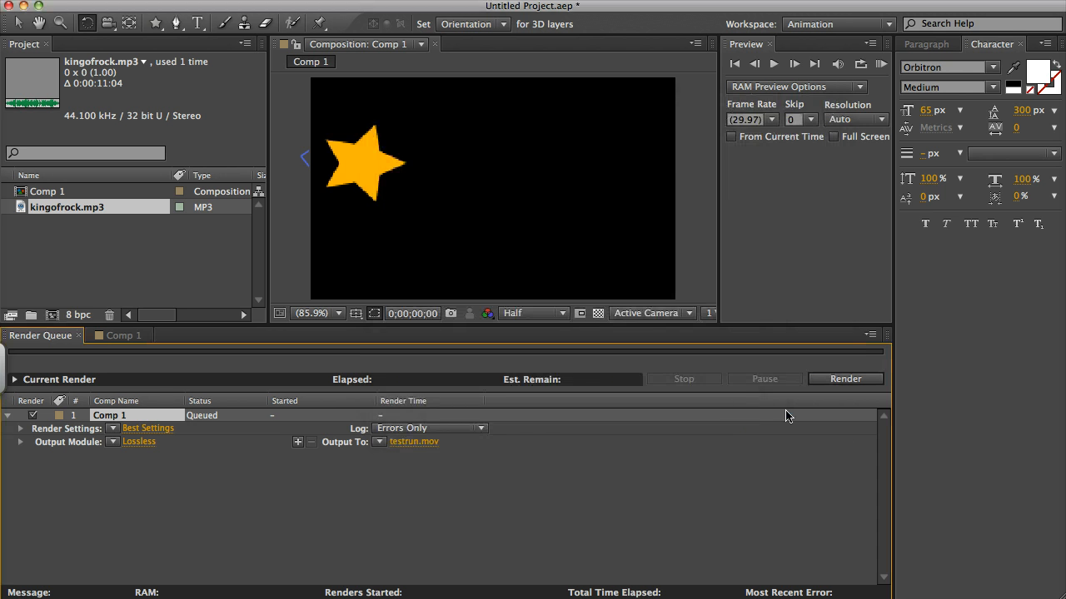
Step: Enable audio output in the output module settings of the queued Comp 1 render
left_click(137, 442)
left_click_drag(551, 143, 528, 18)
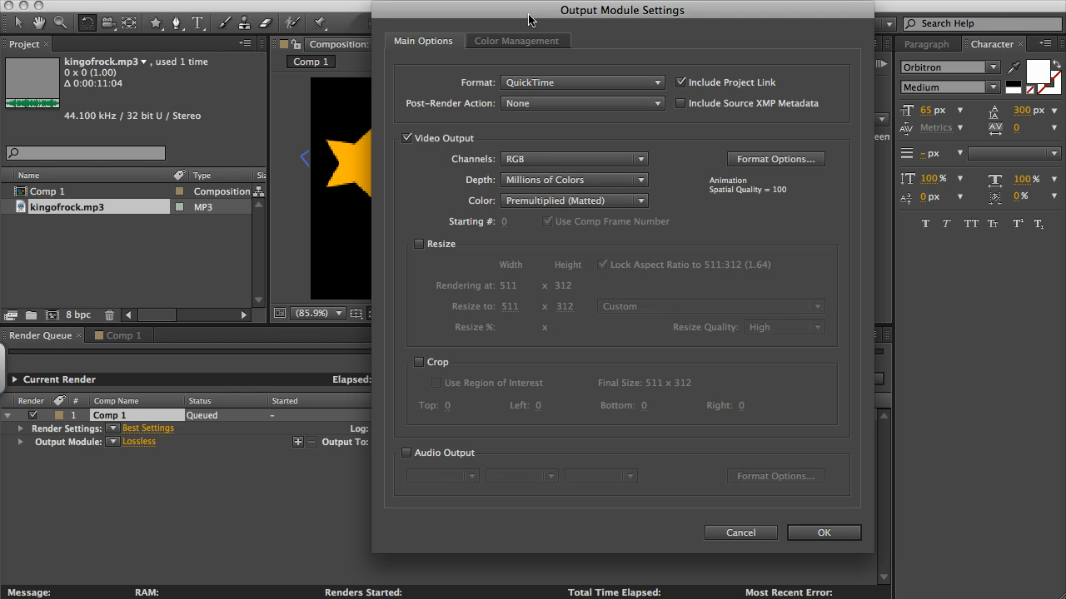
left_click(407, 453)
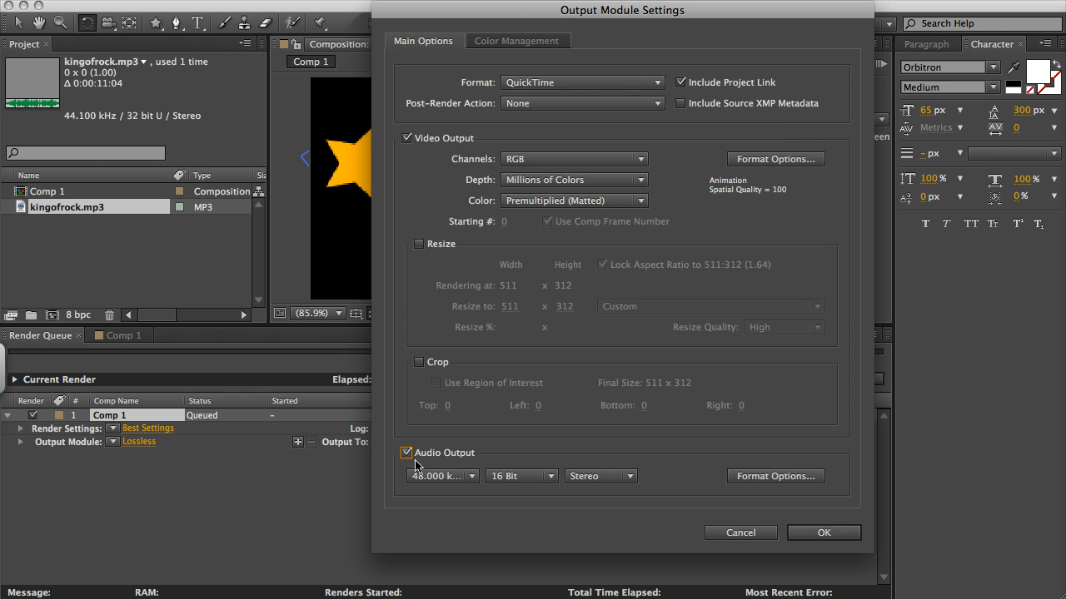
left_click(827, 537)
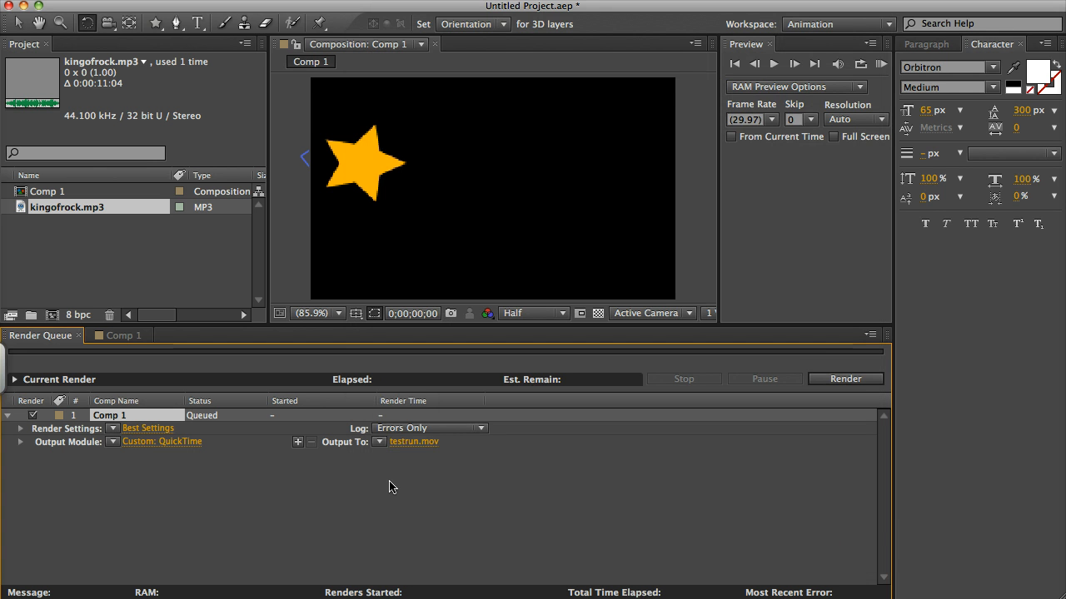